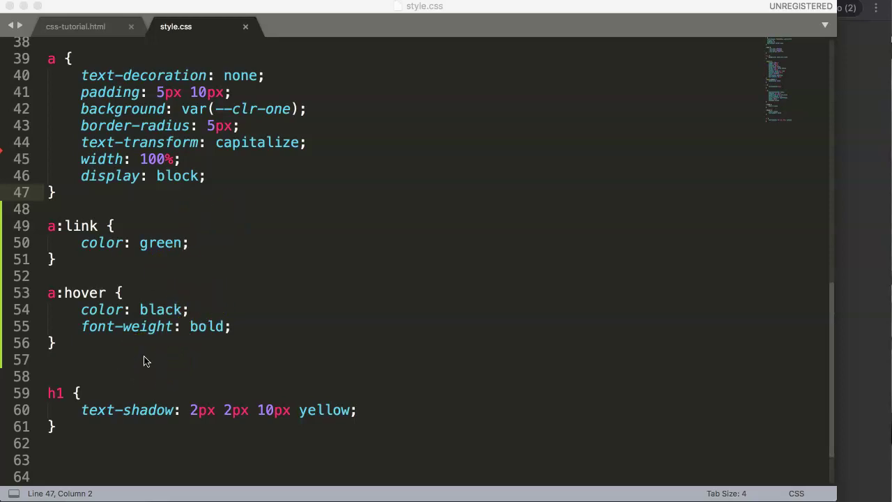
Below the a:hover block in style.css, add an a:visited { color: red; } rule and save.
click(857, 288)
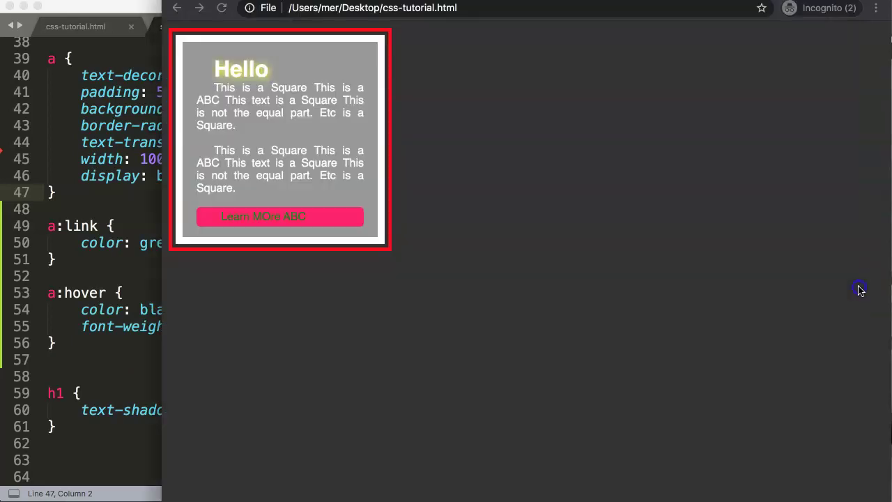
click(109, 193)
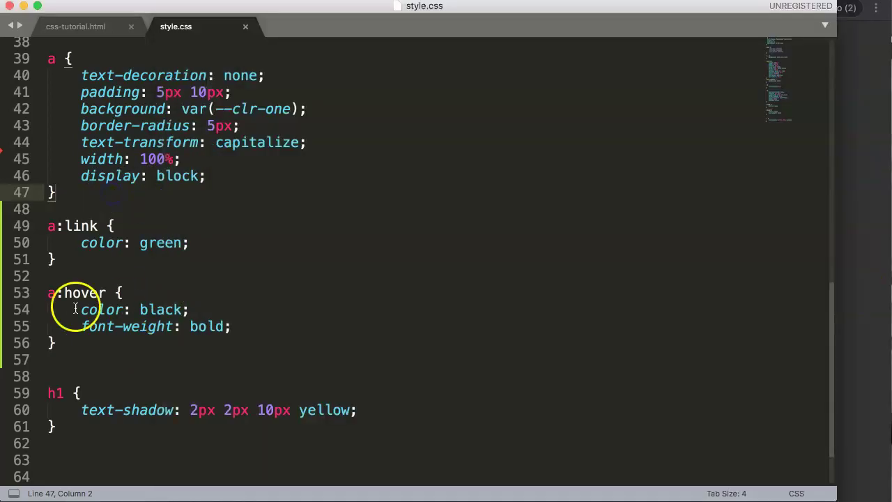
click(92, 347)
key(Return)
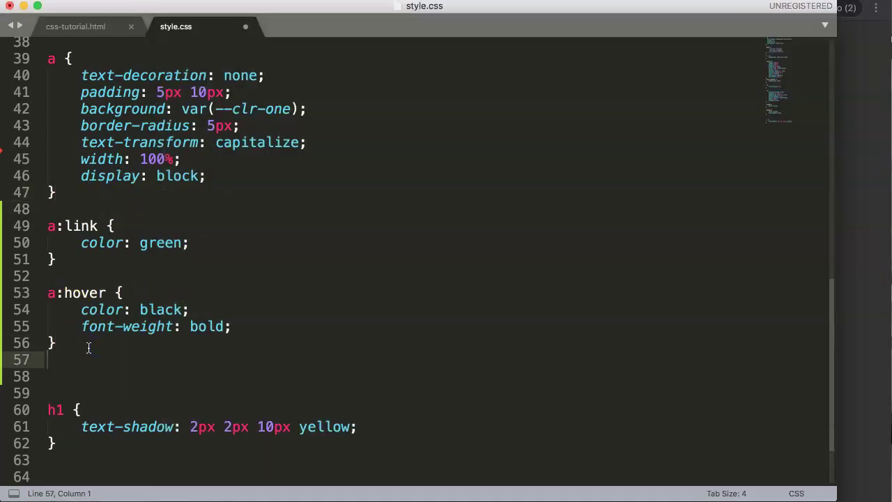
text(a:)
text(visit)
text(ed {)
key(Return)
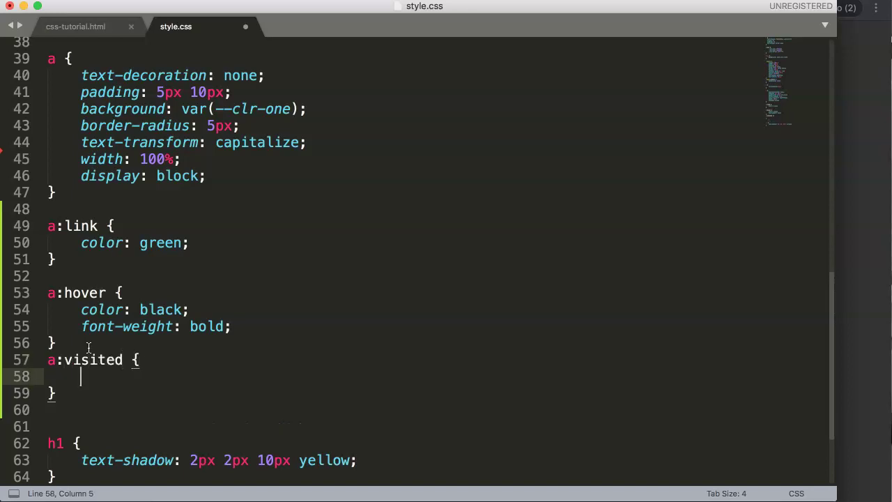
text(color: )
text(red;)
key(super+s)
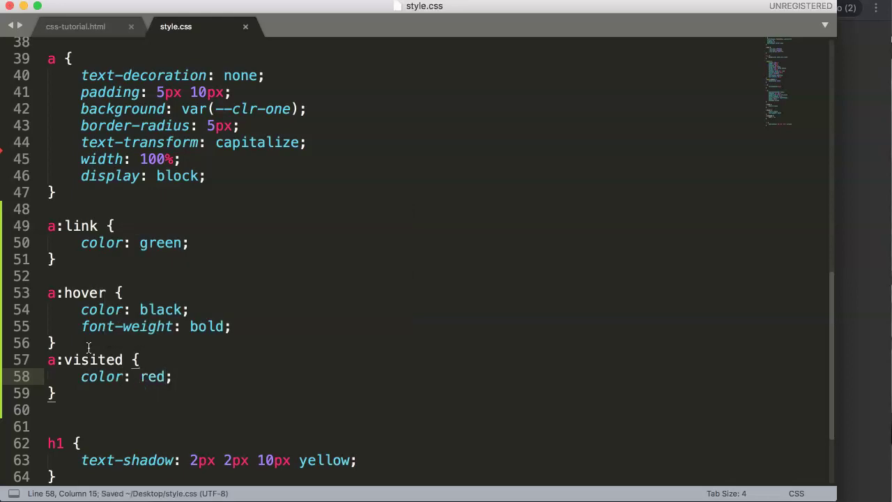
Reload the css-tutorial page in Chrome, visit the Learn MOre ABC link, then return to style.css.
click(846, 216)
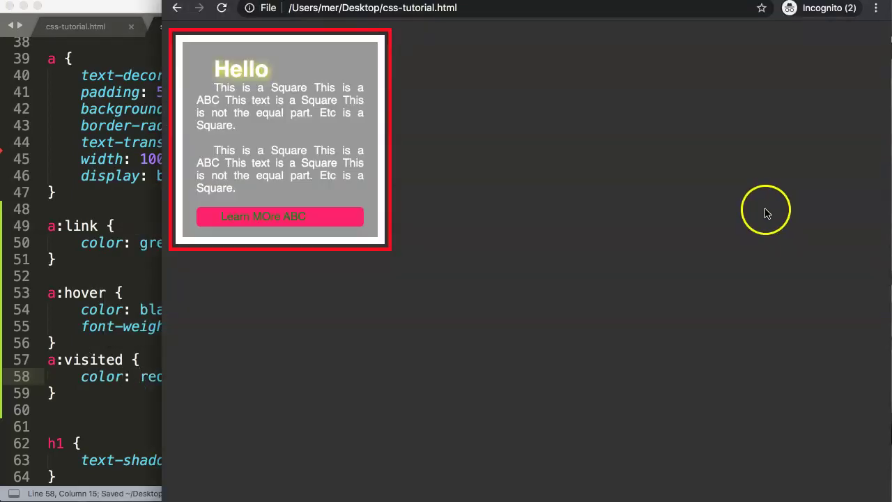
click(278, 217)
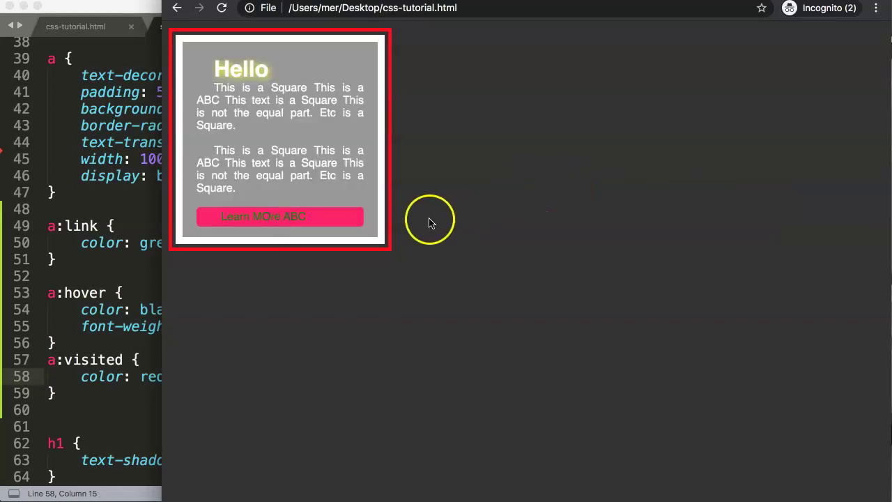
click(300, 219)
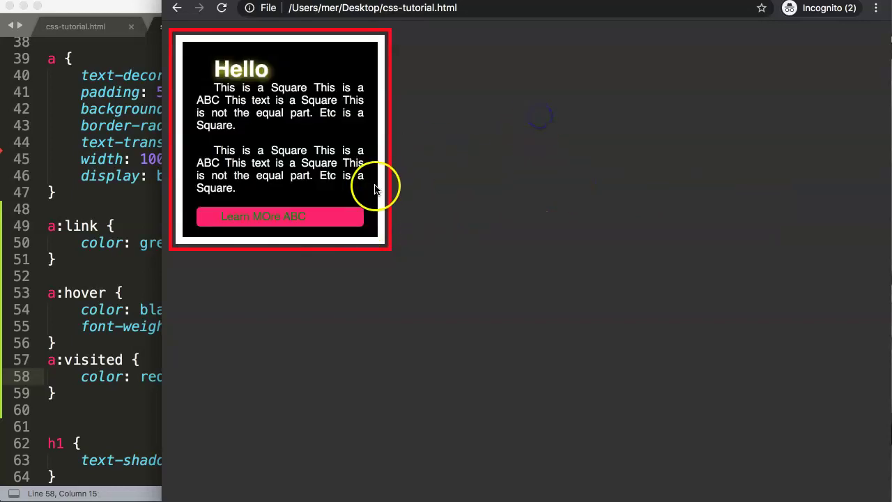
click(307, 211)
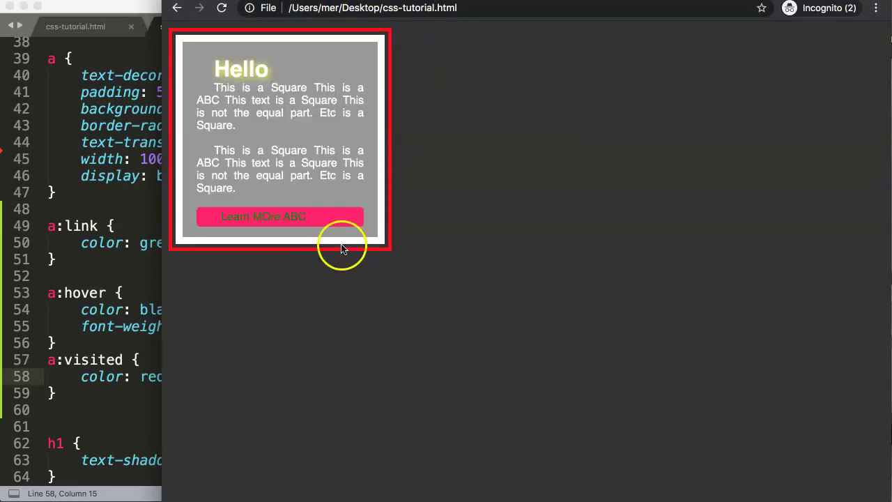
click(87, 291)
drag(90, 409, 60, 309)
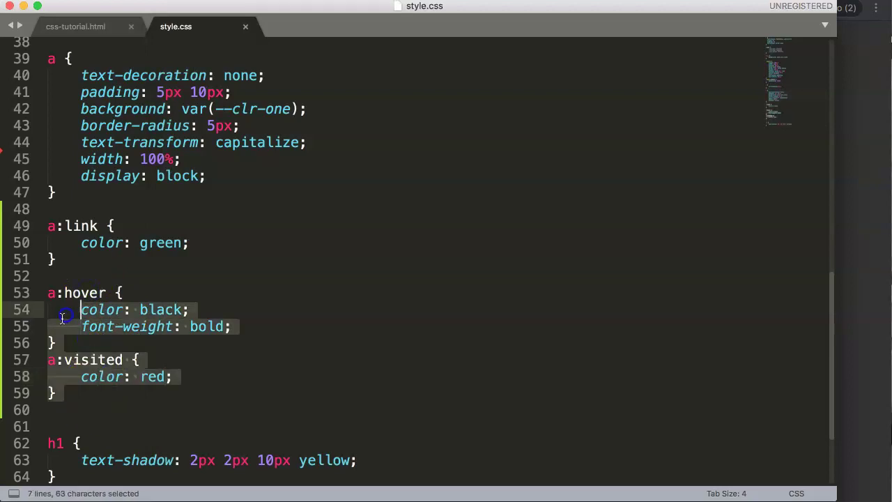
Clear the selection in the a:link rule and bring the Chrome tutorial page back in front.
click(255, 237)
scroll(102, 374, down, 3)
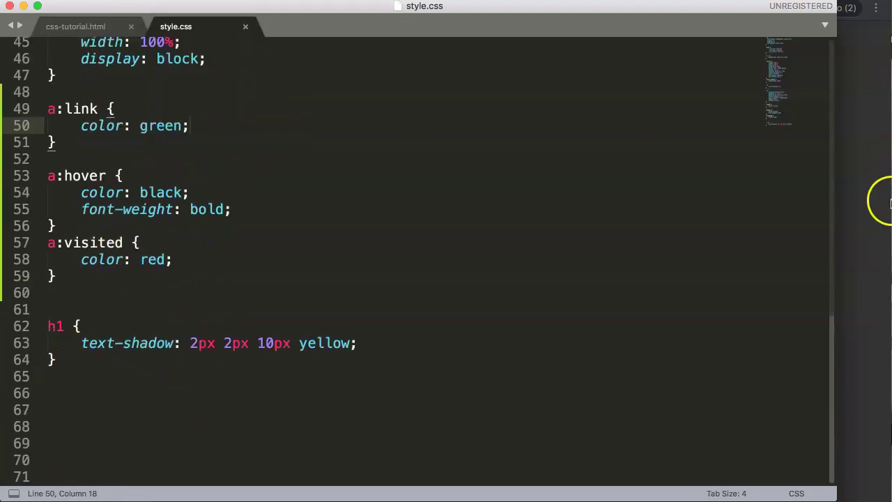
click(858, 178)
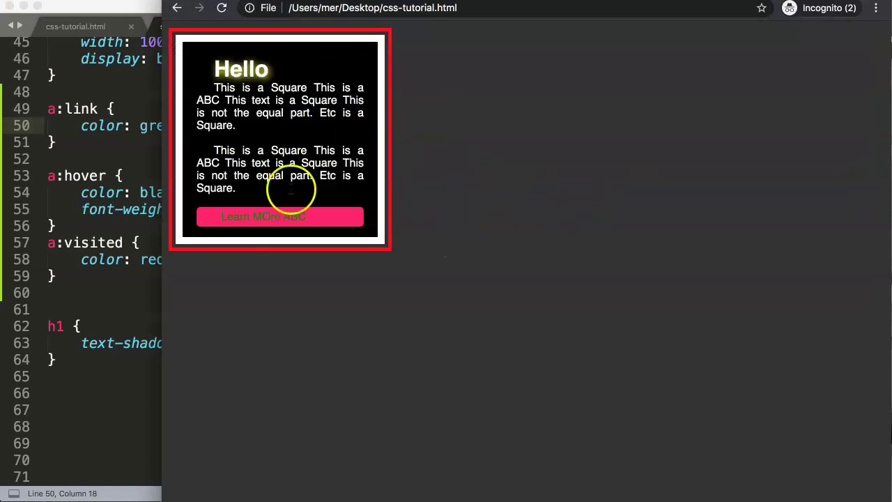
click(140, 235)
click(883, 185)
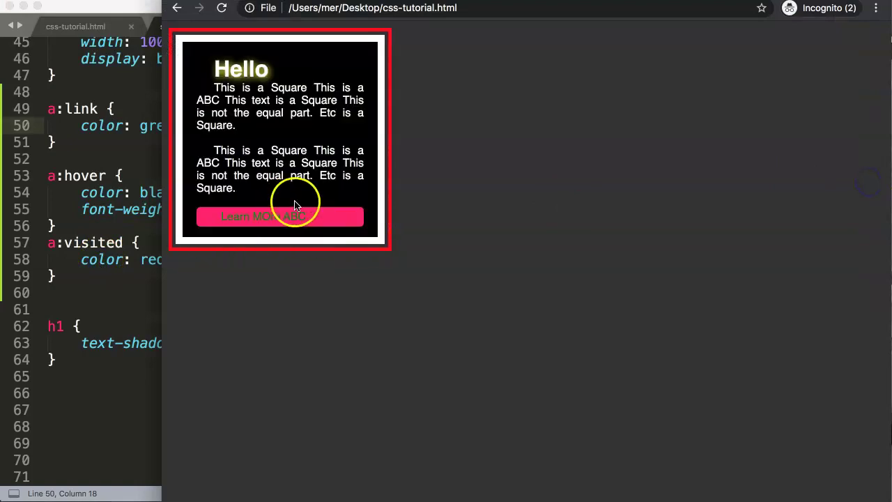